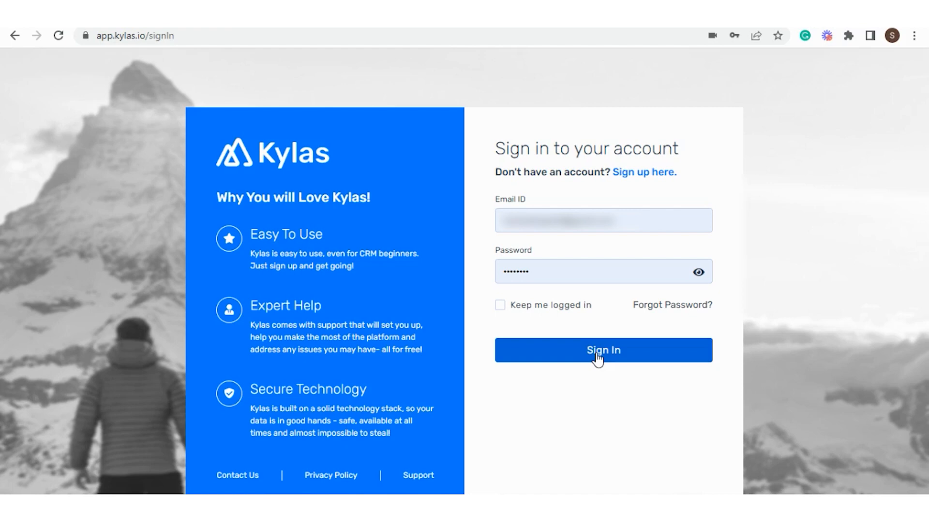
# Sign in to the Kylas account and postpone reconnecting the disconnected marketplace apps.
pyautogui.click(597, 355)
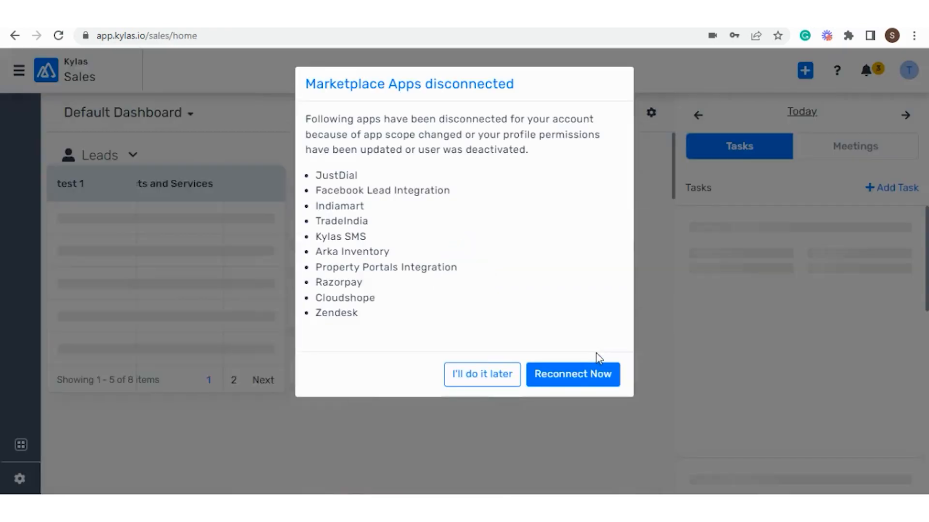
pyautogui.click(491, 380)
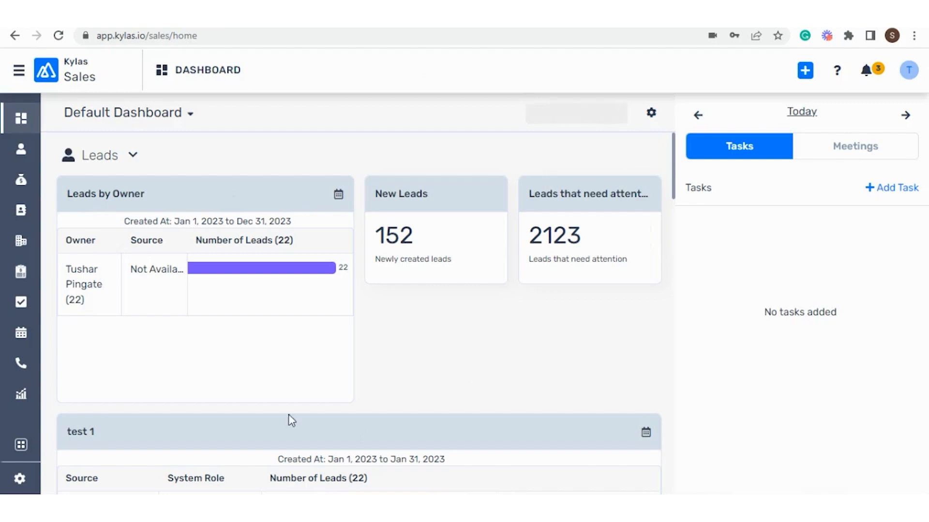
# Open the automation workflows in the settings and start creating a new workflow.
pyautogui.click(20, 479)
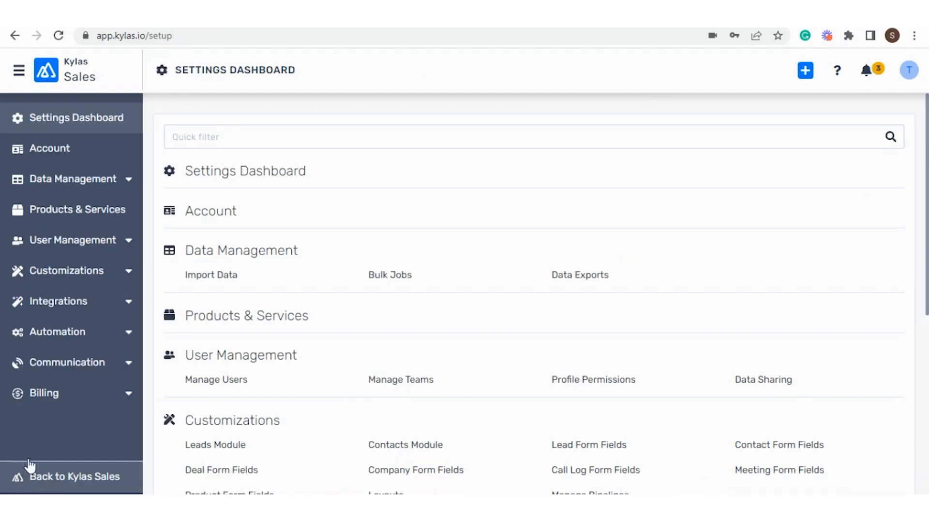
pyautogui.click(126, 333)
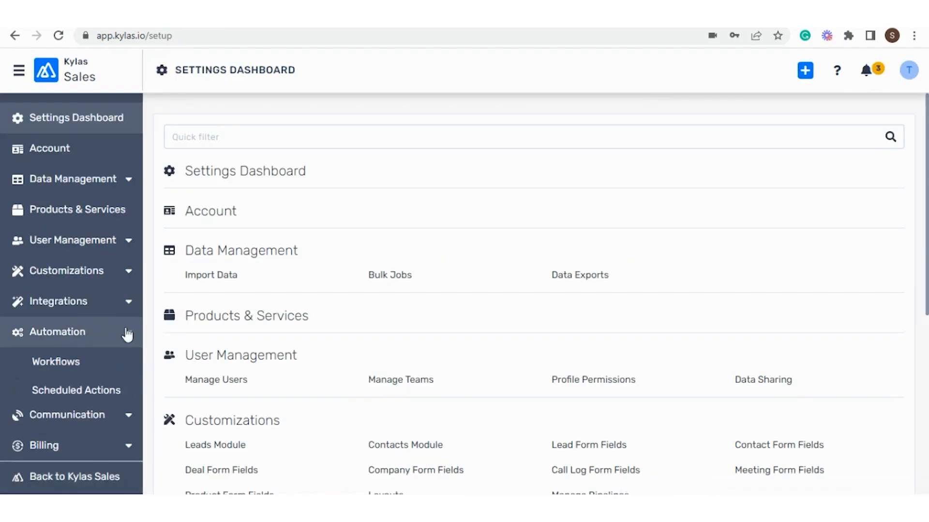
pyautogui.click(83, 364)
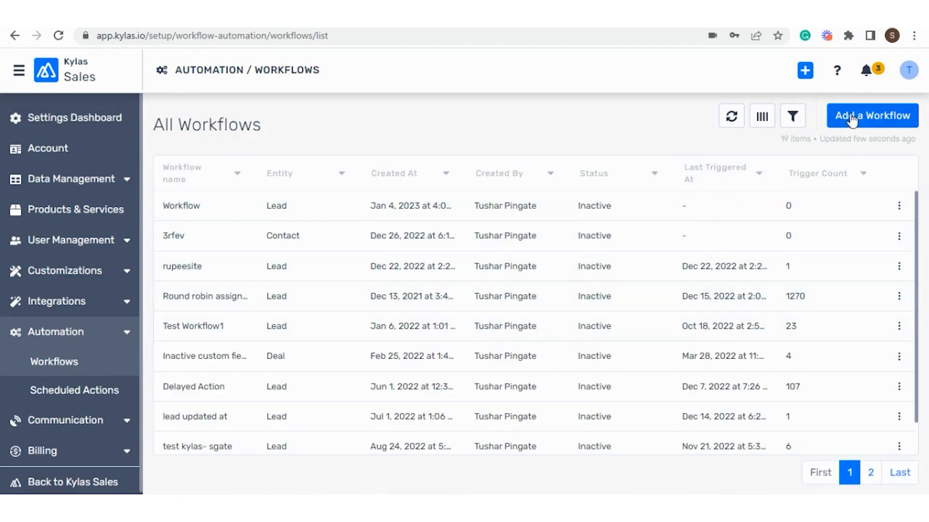
pyautogui.click(855, 117)
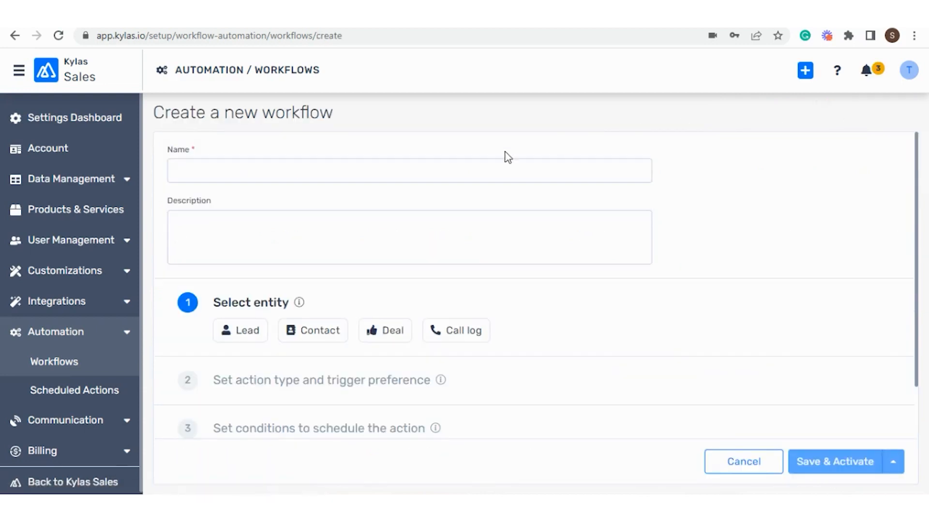
# Name the new workflow "Workflow" and give it the description "Weekly workflow".
pyautogui.click(478, 167)
pyautogui.write('W')
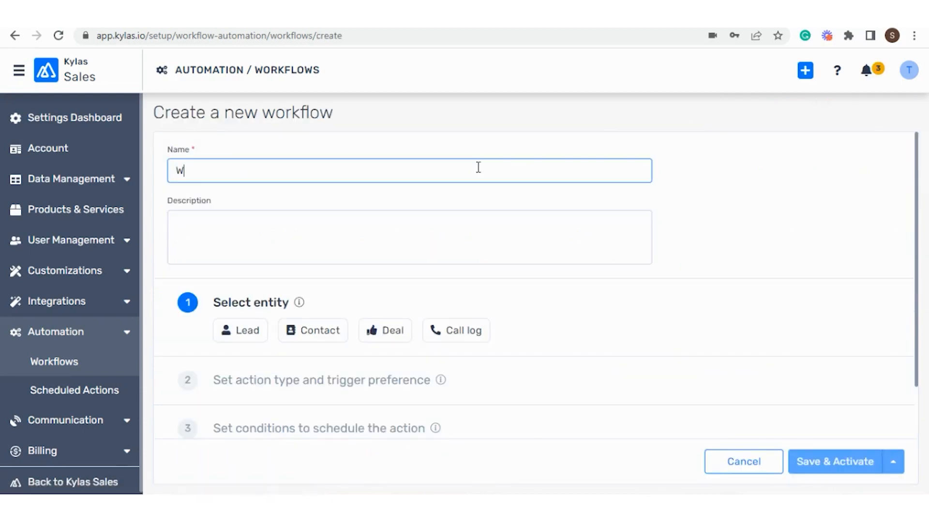
pyautogui.write('orkflow')
pyautogui.click(453, 243)
pyautogui.write('W')
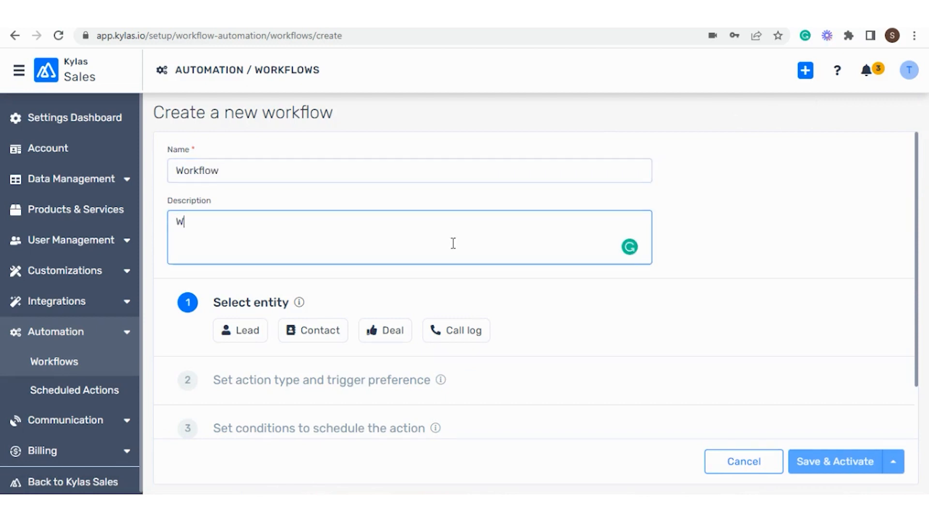
pyautogui.write('ee')
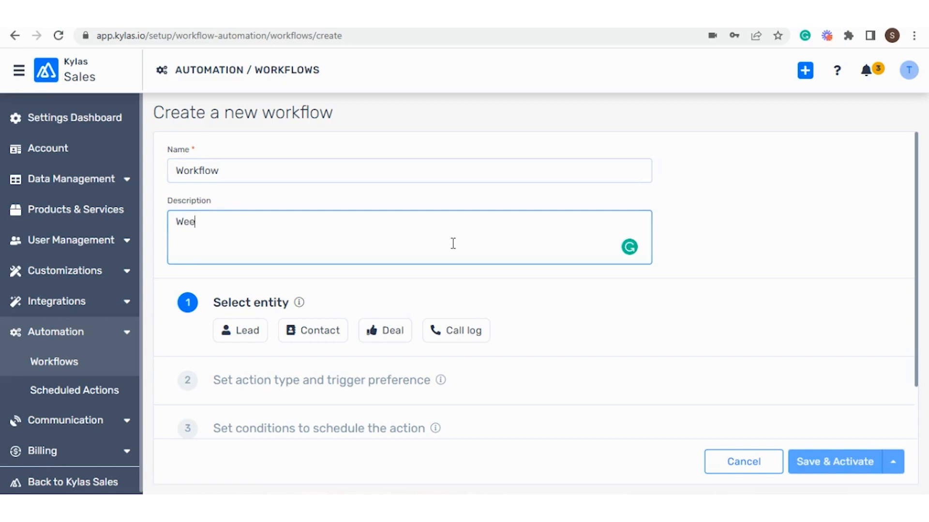
pyautogui.write('kly workflow')
# Try the Contact, Deal and Call log entities, and settle on Lead as the workflow's entity.
pyautogui.scroll(-2, 452, 244)
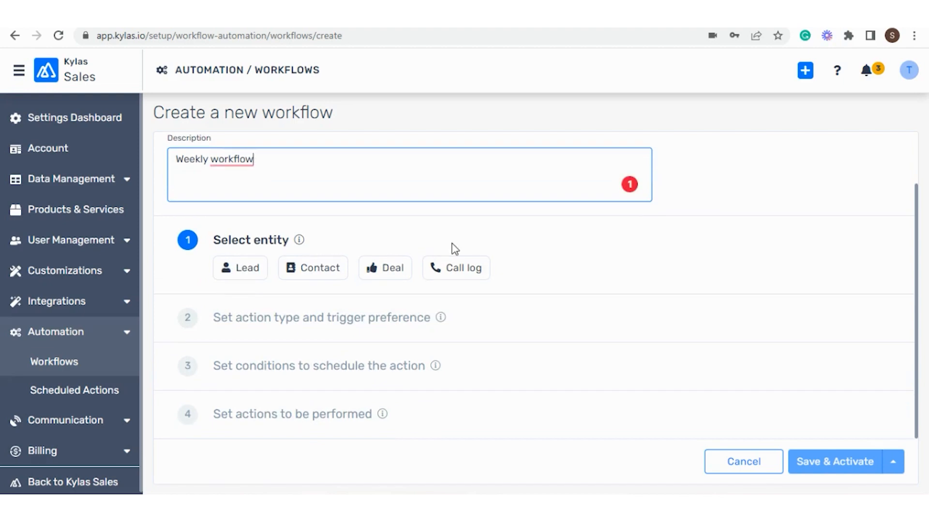
pyautogui.click(240, 270)
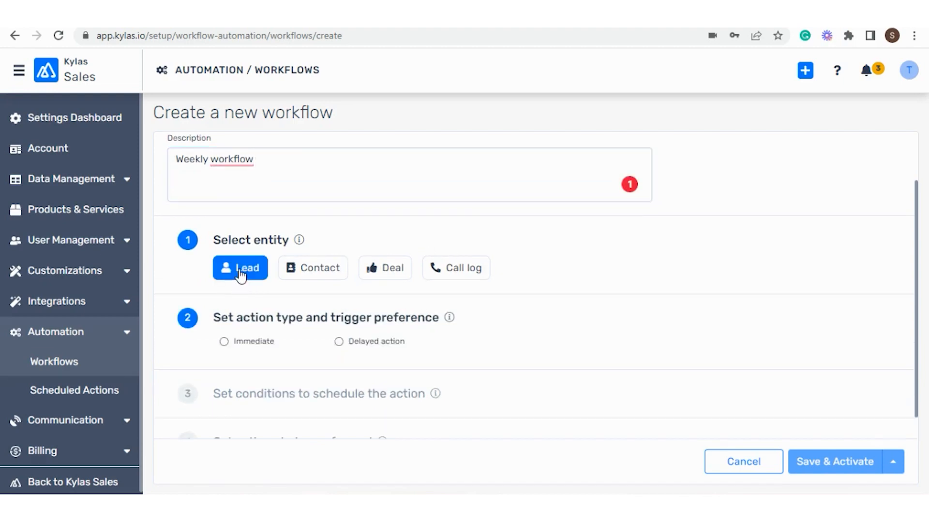
pyautogui.click(300, 275)
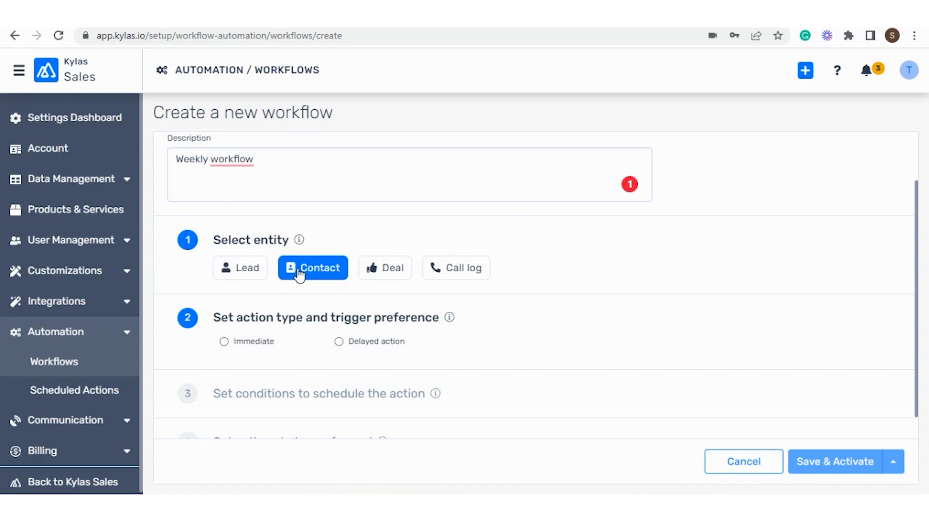
pyautogui.click(385, 276)
pyautogui.click(456, 275)
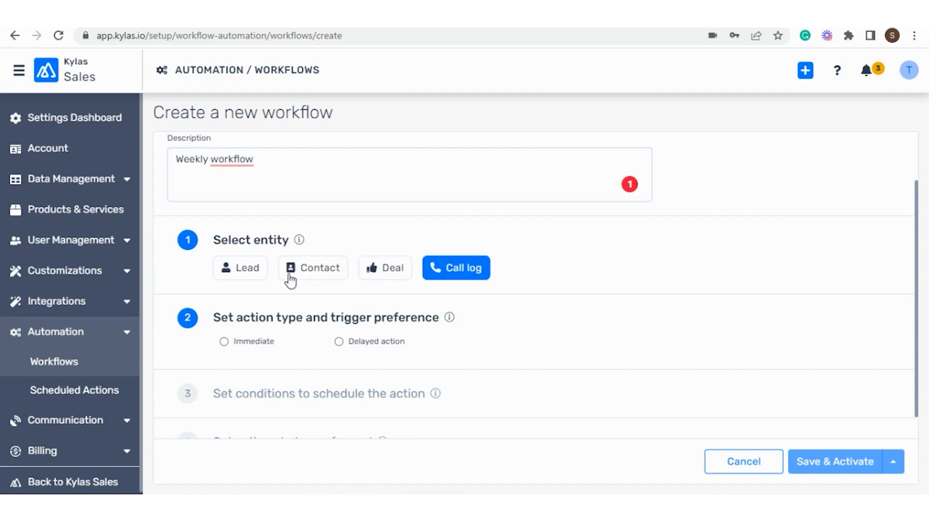
pyautogui.click(248, 275)
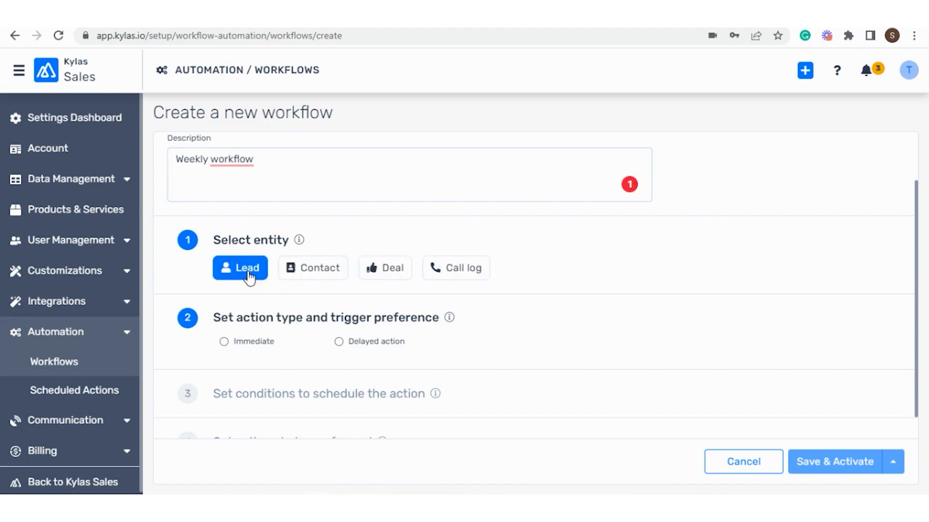
# Set the action type to Delayed action with the trigger "When a lead is created".
pyautogui.click(223, 342)
pyautogui.scroll(-1, 334, 310)
pyautogui.click(339, 289)
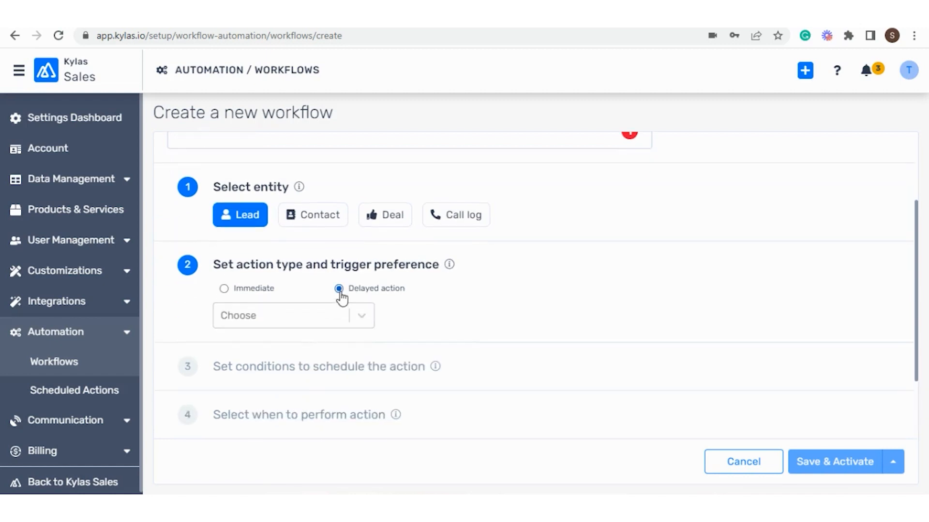
pyautogui.click(356, 316)
pyautogui.click(342, 349)
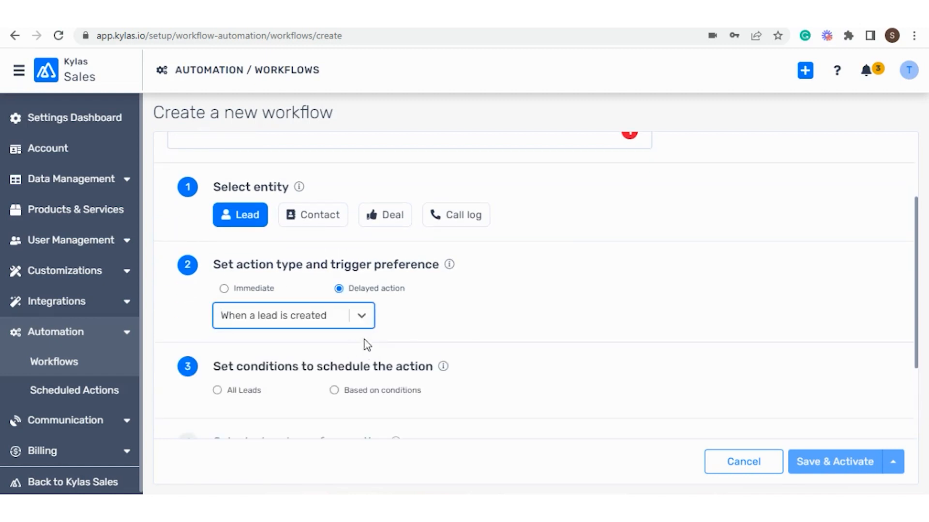
# Set the scheduling conditions to "Based on conditions" and review the condition fields and action timing settings.
pyautogui.scroll(-2, 427, 323)
pyautogui.click(217, 266)
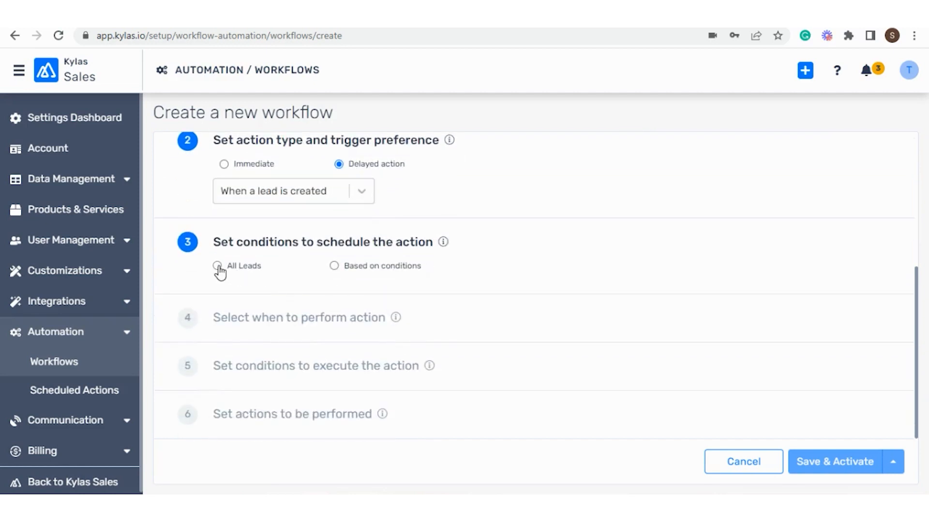
pyautogui.click(334, 267)
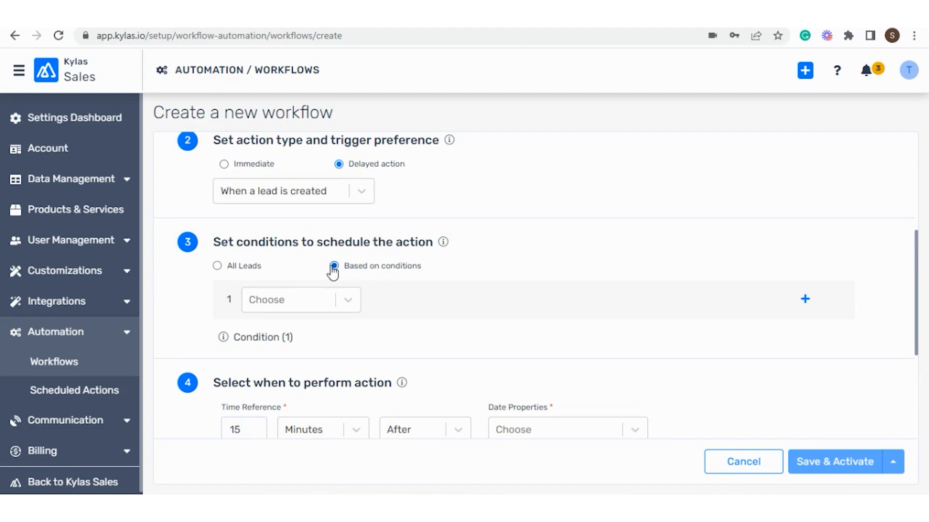
pyautogui.click(347, 300)
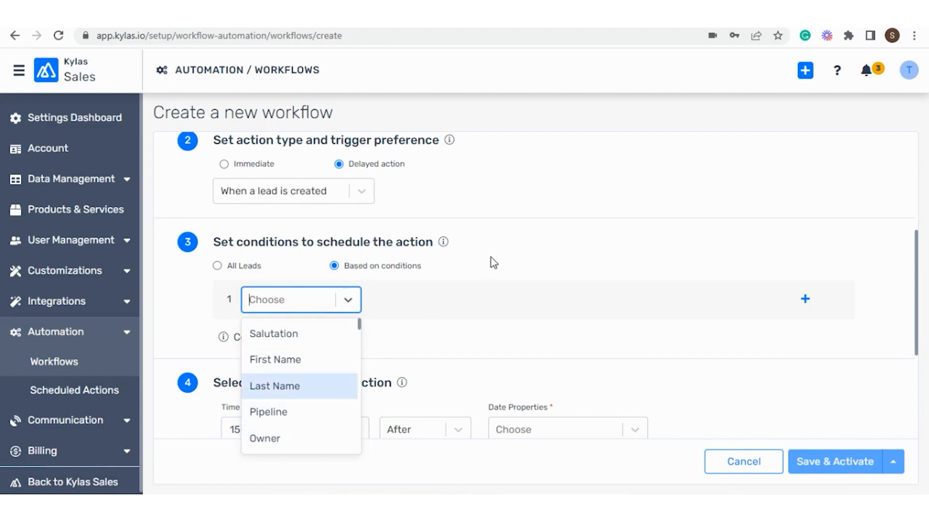
pyautogui.click(349, 302)
pyautogui.scroll(-3, 347, 303)
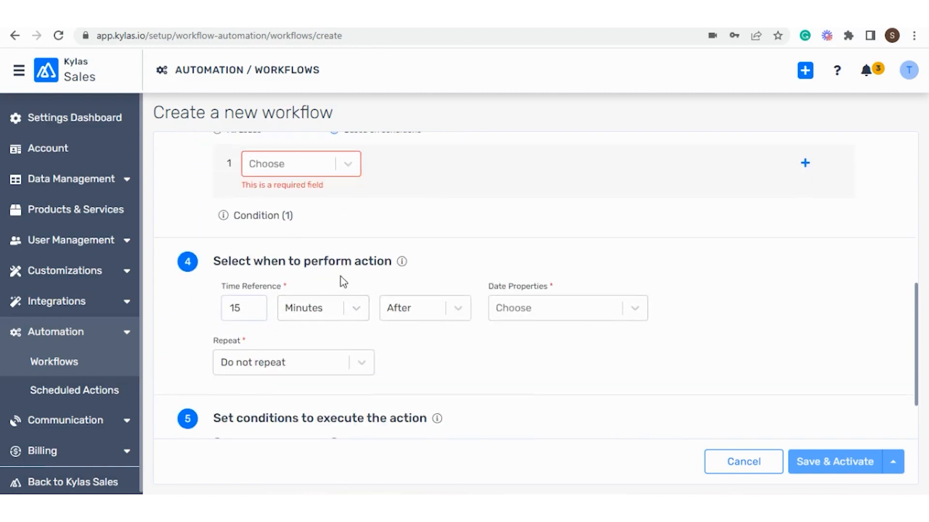
pyautogui.scroll(-2, 344, 278)
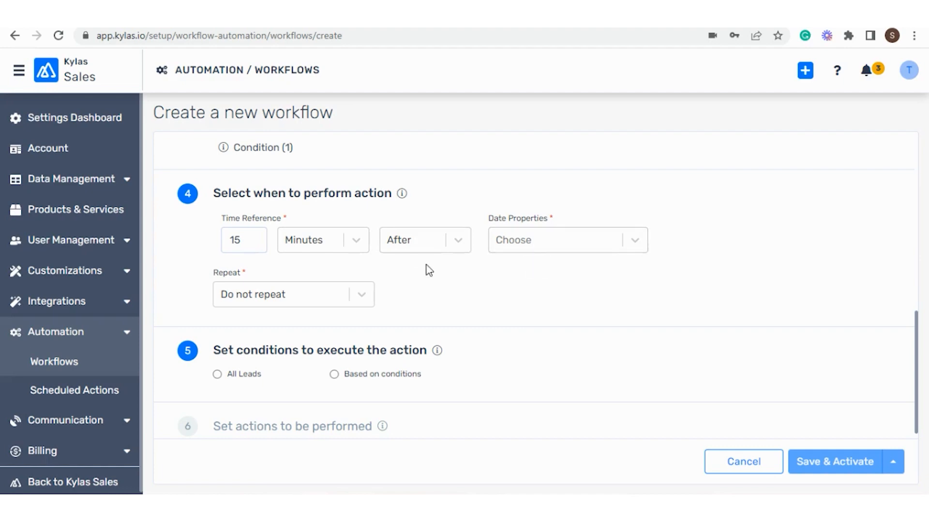
pyautogui.scroll(-1, 323, 302)
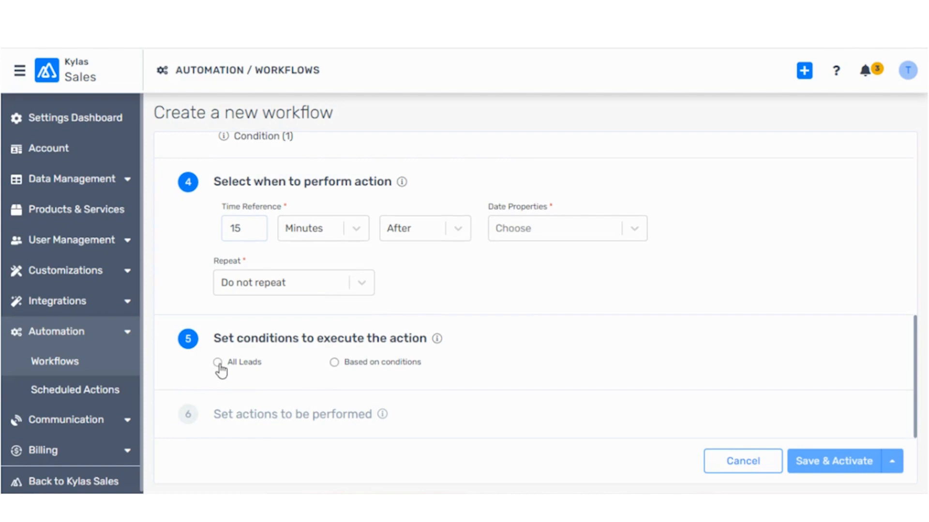
# Set the execution conditions to "Based on conditions" and browse the lead fields available for the first condition.
pyautogui.click(218, 364)
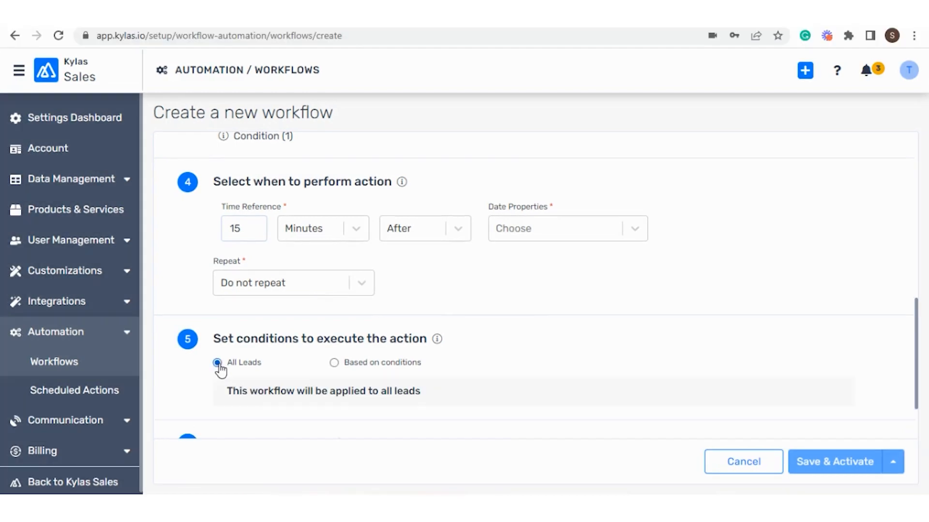
pyautogui.click(335, 364)
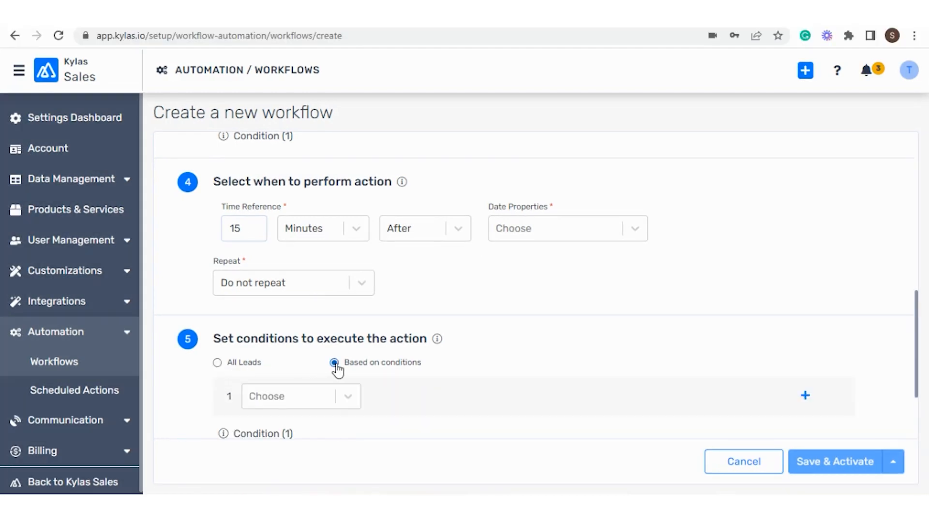
pyautogui.scroll(-2, 337, 370)
pyautogui.click(348, 338)
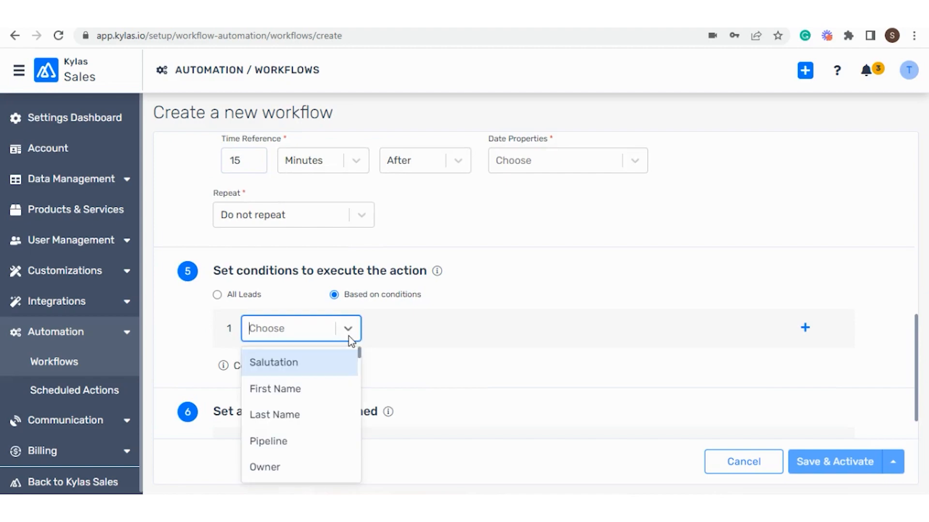
pyautogui.scroll(-3, 340, 393)
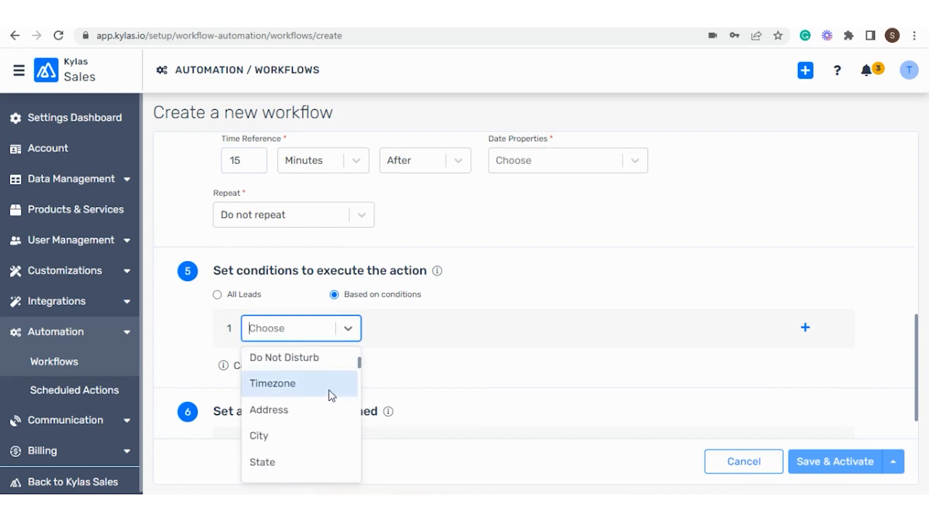
pyautogui.scroll(3, 317, 389)
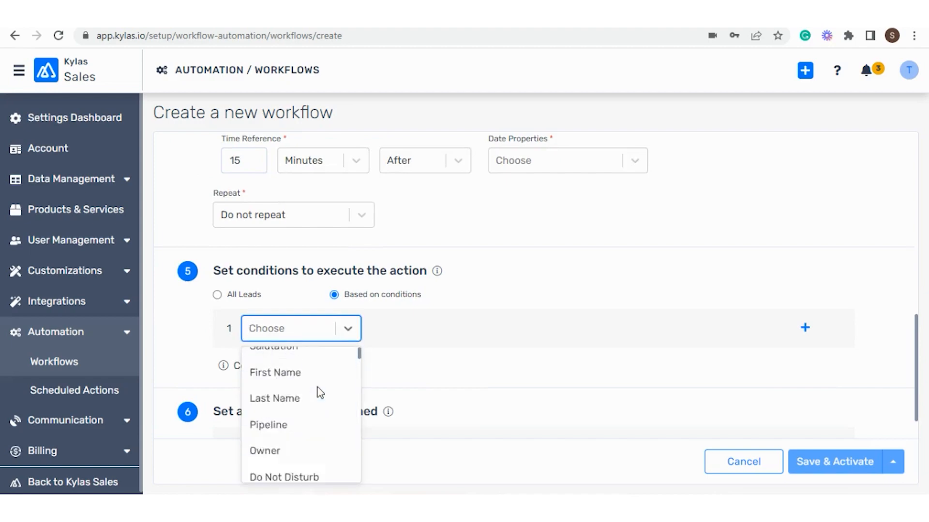
pyautogui.click(411, 344)
# View the action types available for the workflow's first action without choosing one.
pyautogui.scroll(-1, 412, 344)
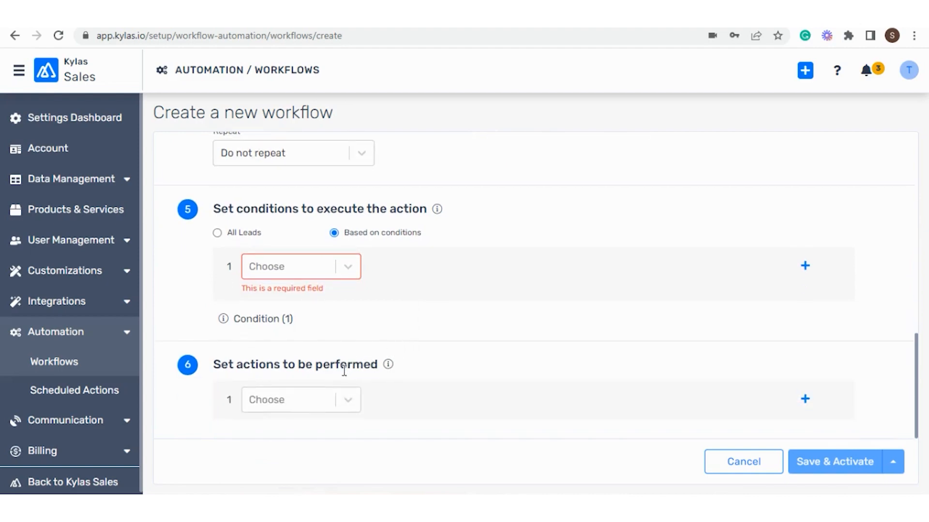
pyautogui.click(342, 398)
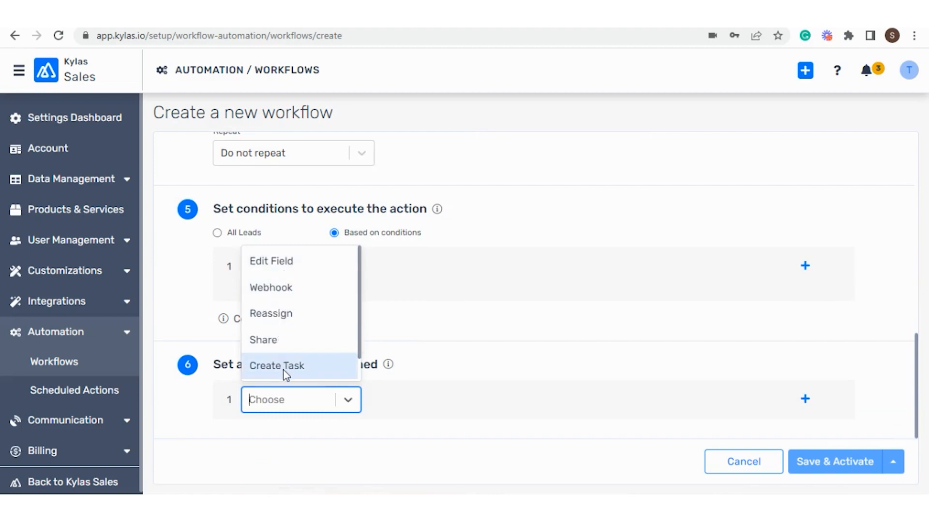
pyautogui.click(469, 317)
# Extend the workflow's name to "Workflow for pipeline stage".
pyautogui.scroll(10, 472, 316)
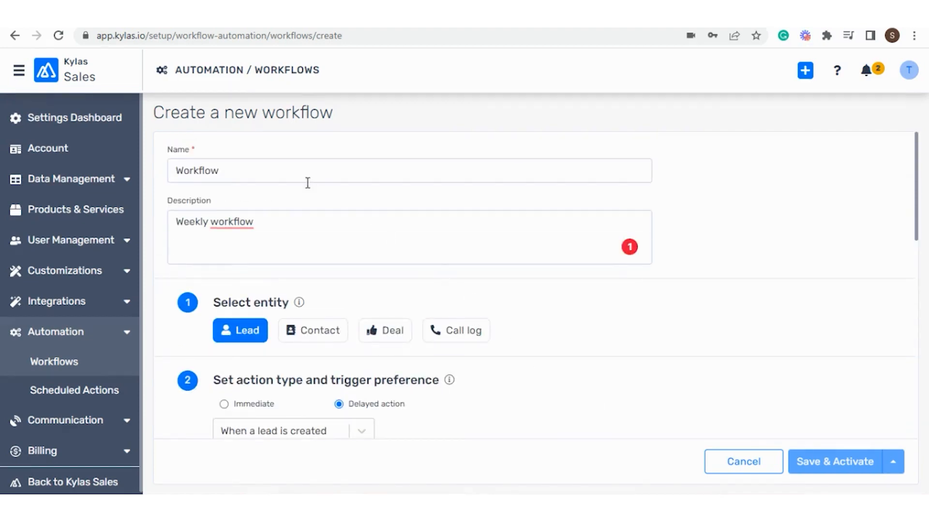
pyautogui.click(287, 173)
pyautogui.write('fo')
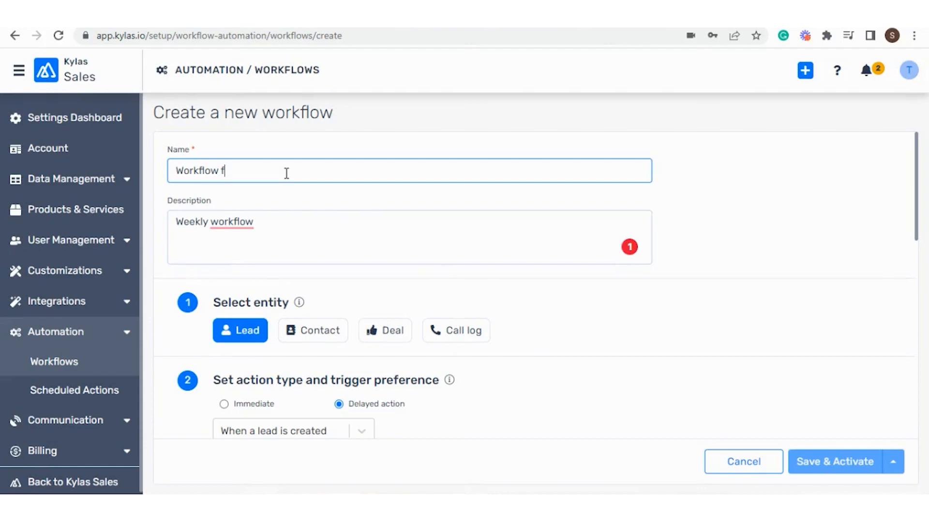
pyautogui.write('r Ti')
pyautogui.write('meline')
pyautogui.write(' Stage')
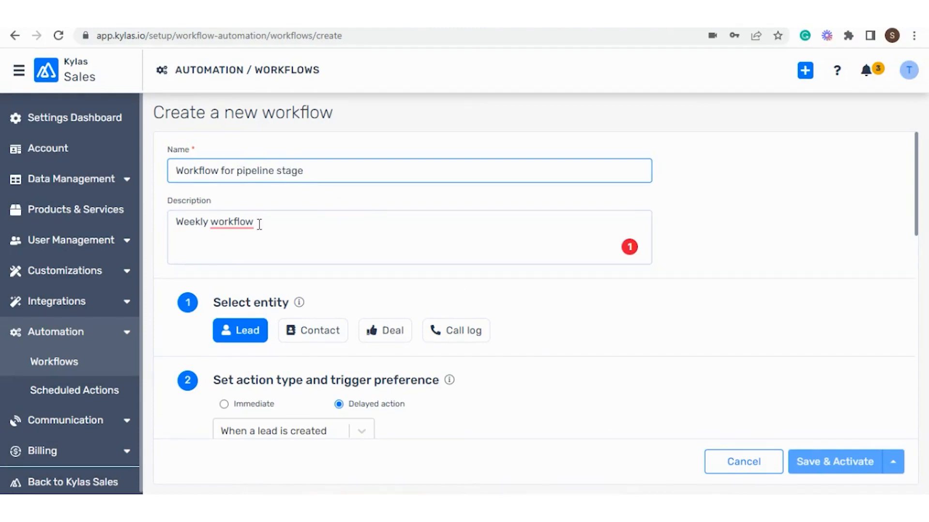
# Replace the workflow's description with "Workflow" and select Lead again as its entity.
pyautogui.doubleClick(212, 223)
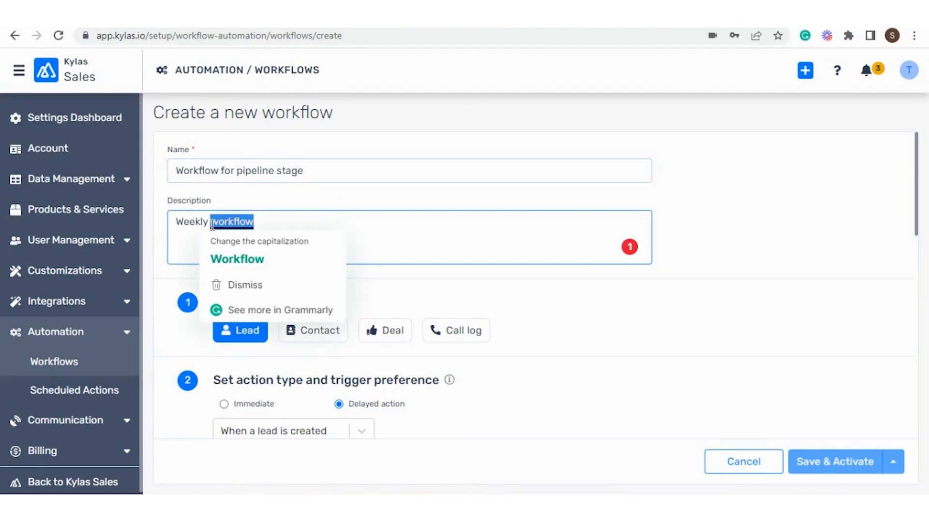
pyautogui.press('BackSpace')
pyautogui.press('BackSpace')
pyautogui.press('BackSpace')
pyautogui.press('BackSpace')
pyautogui.press('BackSpace')
pyautogui.press('BackSpace')
pyautogui.press('BackSpace')
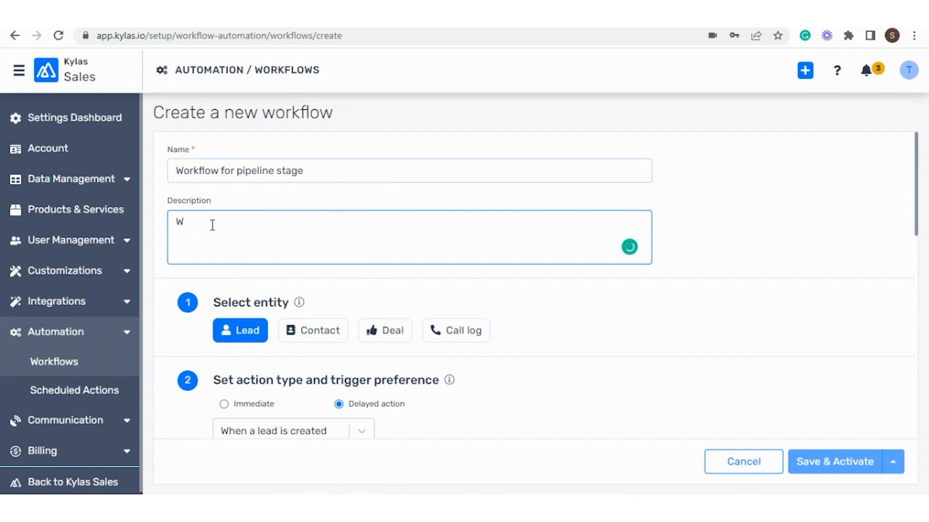
pyautogui.write('orkflow')
pyautogui.scroll(-1, 385, 291)
pyautogui.click(256, 269)
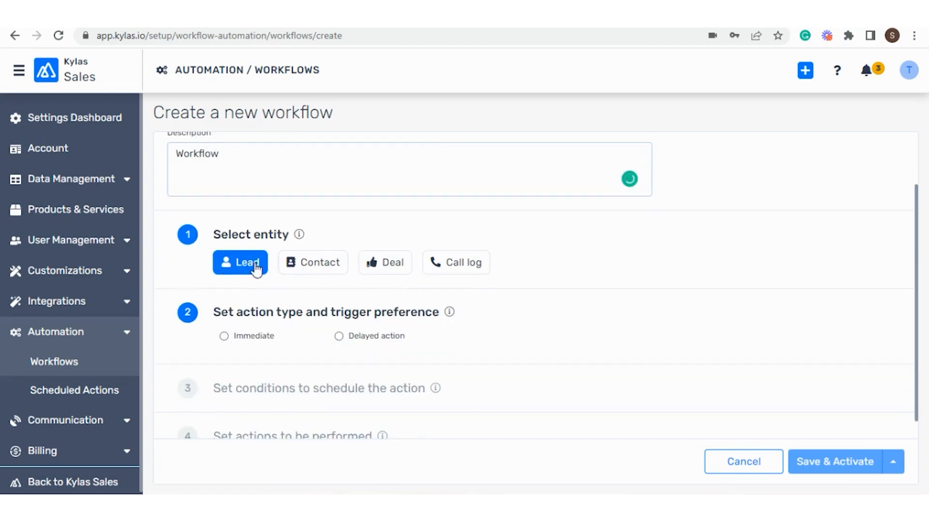
# Set the lead workflow's action type to Delayed action, triggered "When a lead is created".
pyautogui.scroll(-1, 442, 265)
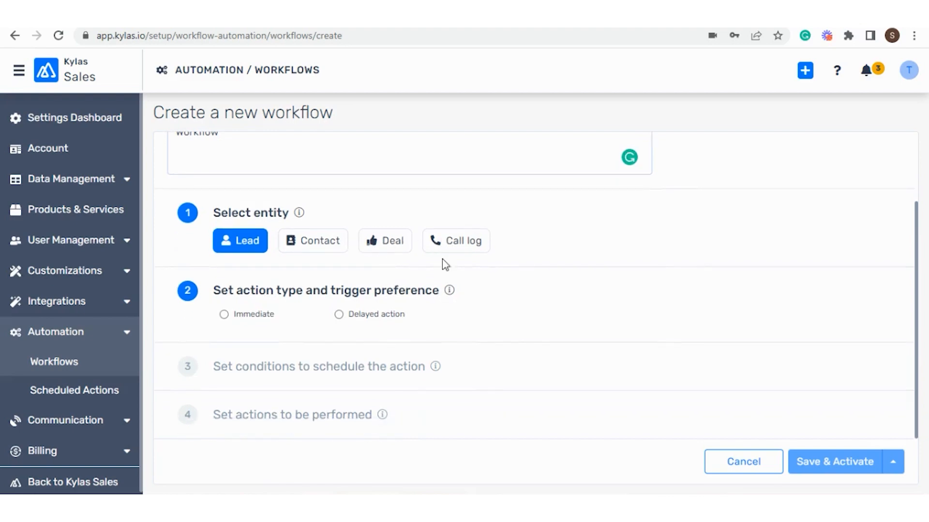
pyautogui.click(339, 315)
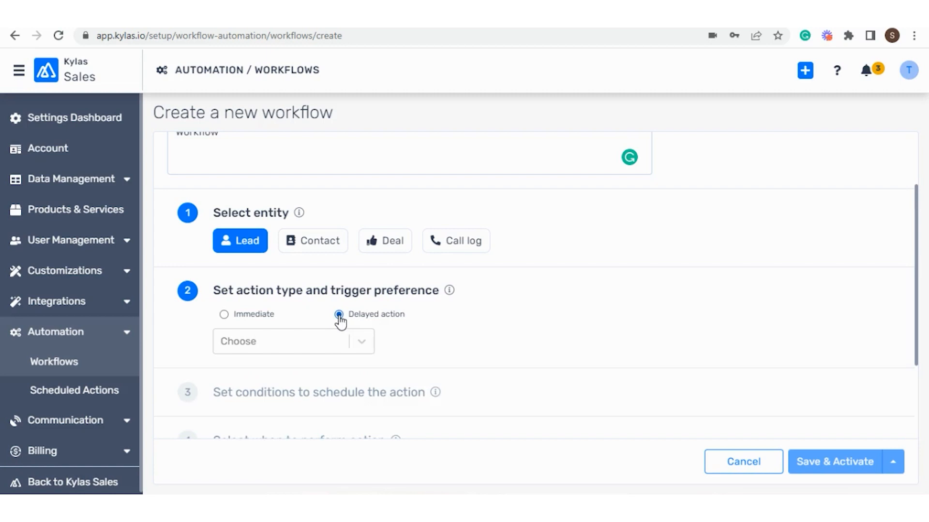
pyautogui.click(361, 341)
pyautogui.click(330, 375)
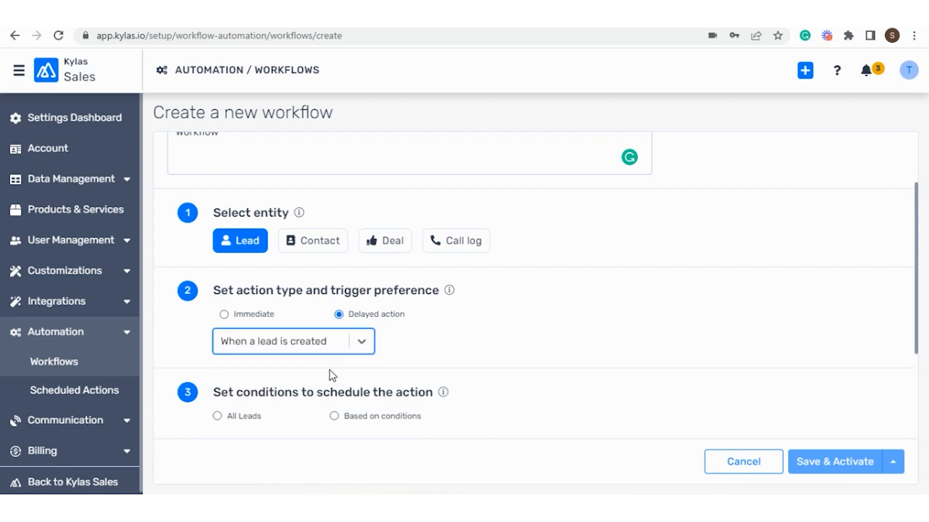
# Set the scheduling conditions to "Based on conditions" and choose Pipeline Stage as the first condition's field.
pyautogui.scroll(-3, 415, 310)
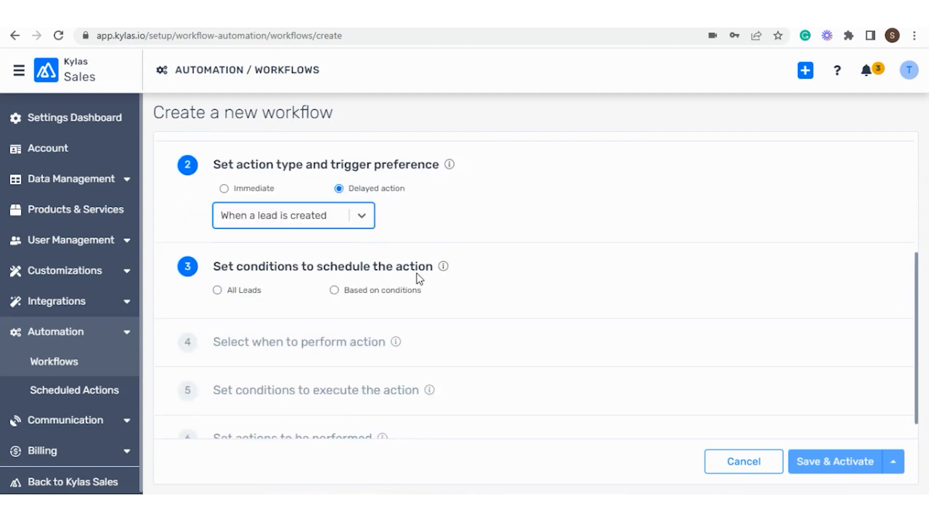
pyautogui.click(334, 281)
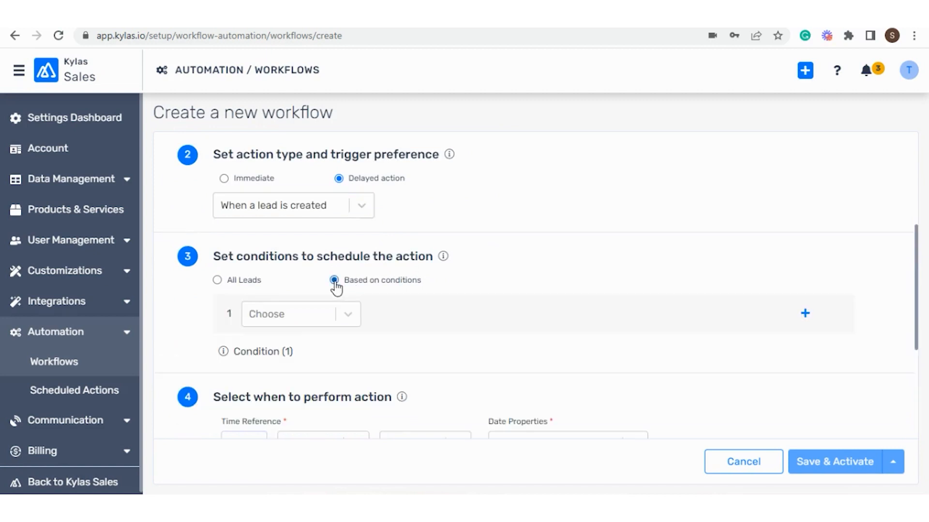
pyautogui.scroll(-1, 336, 288)
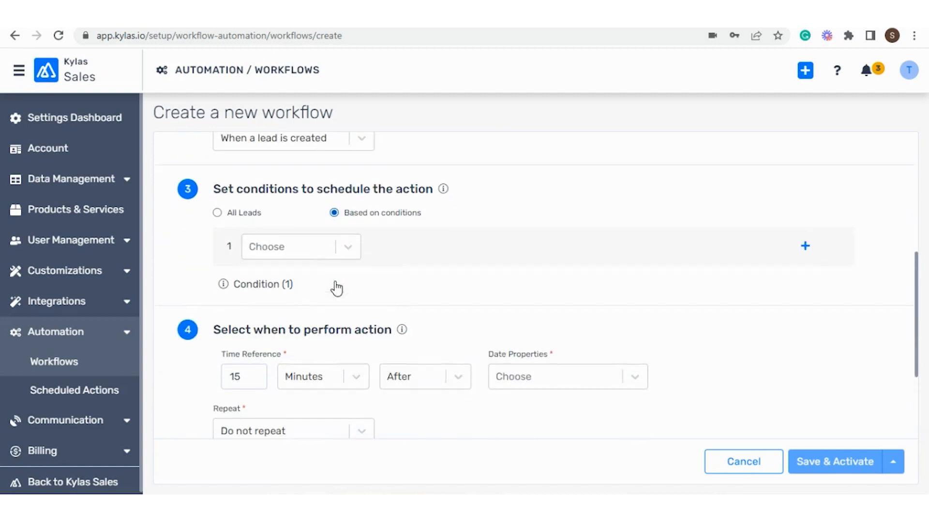
pyautogui.click(346, 248)
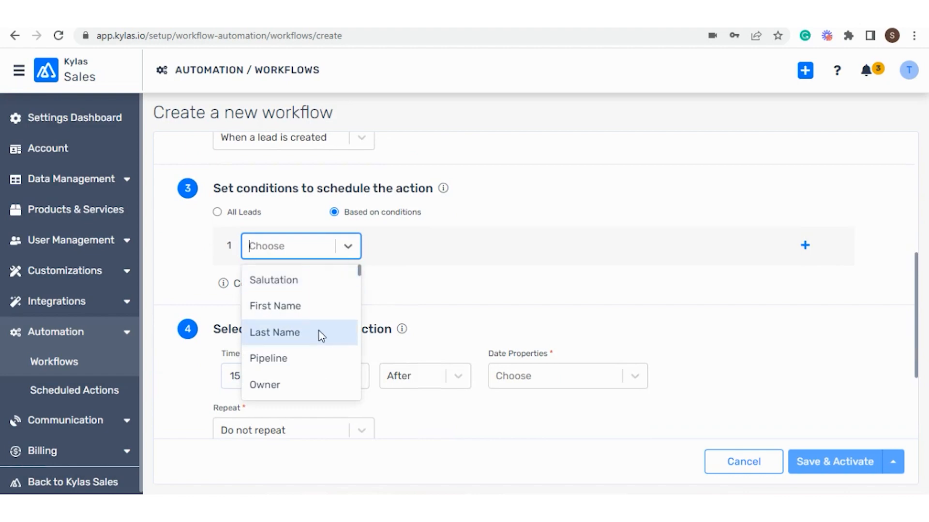
pyautogui.scroll(-5, 318, 331)
pyautogui.scroll(-10, 325, 332)
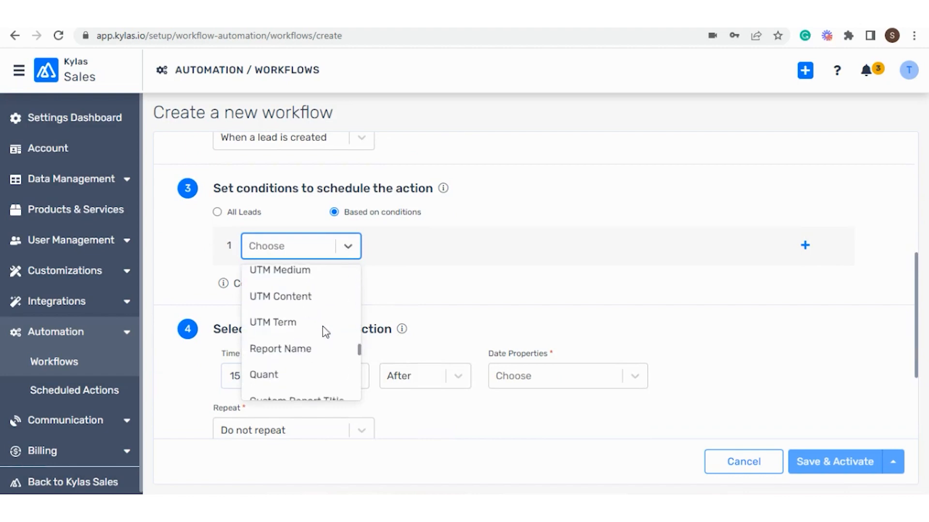
pyautogui.scroll(-5, 323, 330)
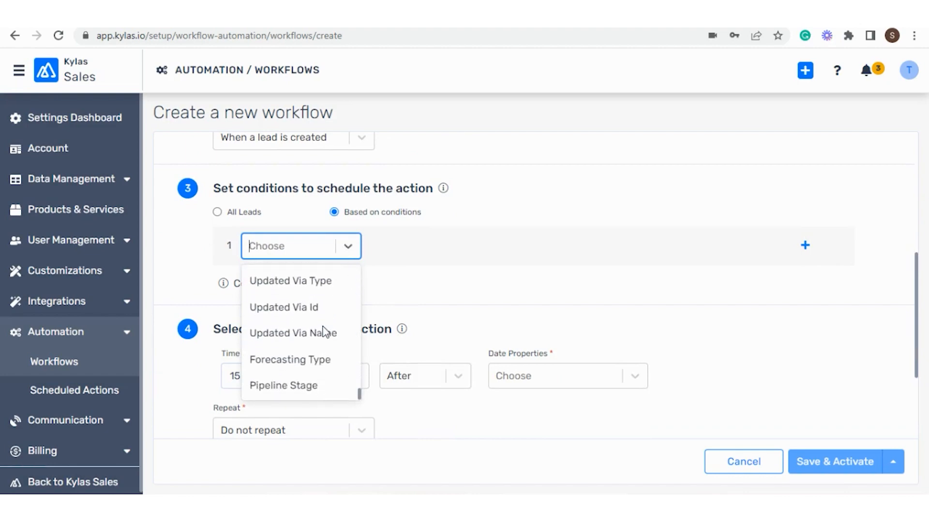
pyautogui.click(308, 385)
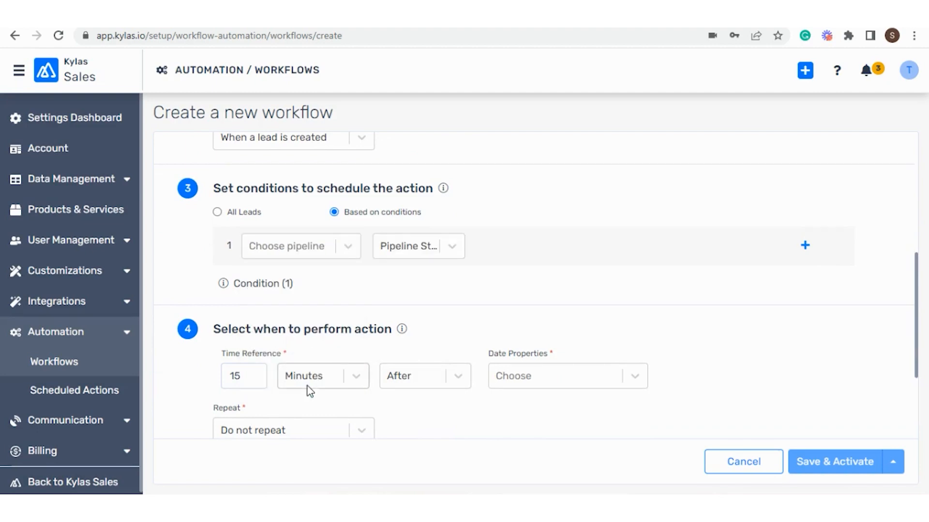
# Complete the scheduling condition so that the stage in Demo pipeline equals Open.
pyautogui.click(347, 249)
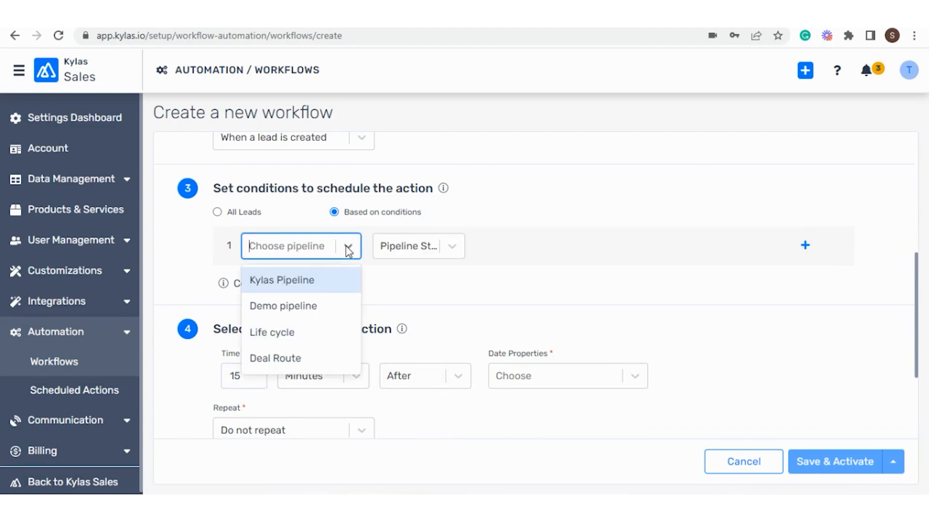
pyautogui.click(304, 309)
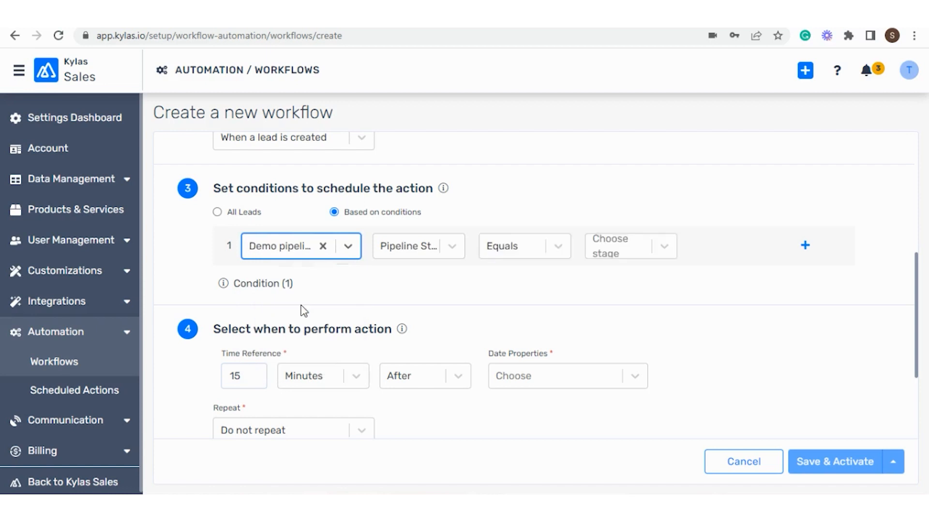
pyautogui.click(659, 250)
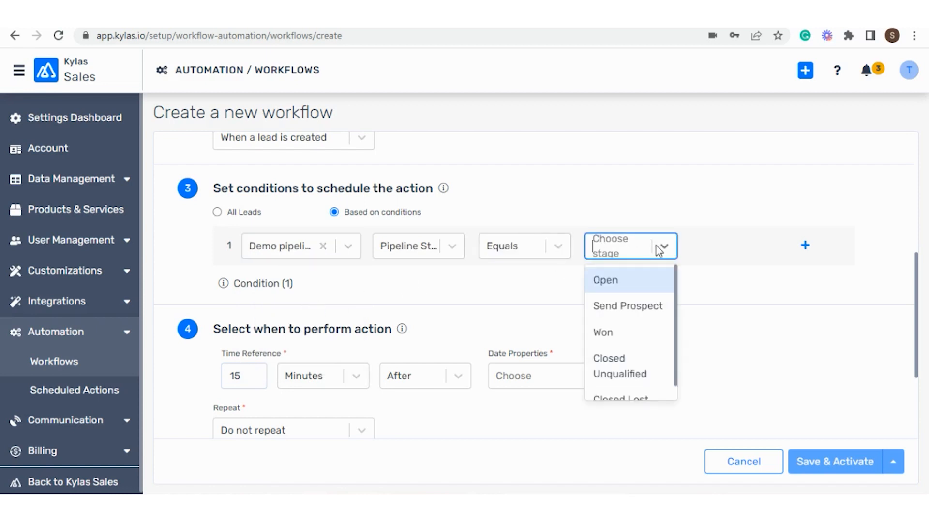
pyautogui.click(617, 286)
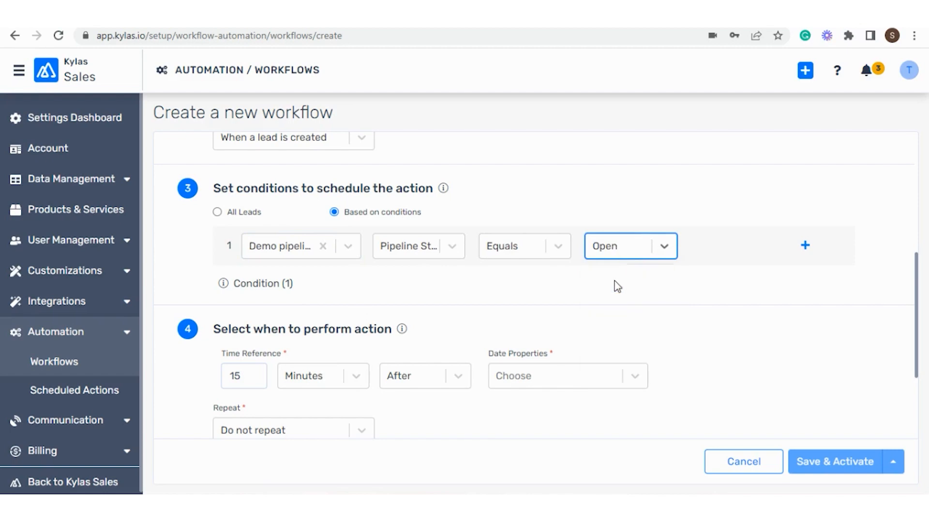
# Set the time reference for performing the action to 2 Days.
pyautogui.scroll(-3, 614, 286)
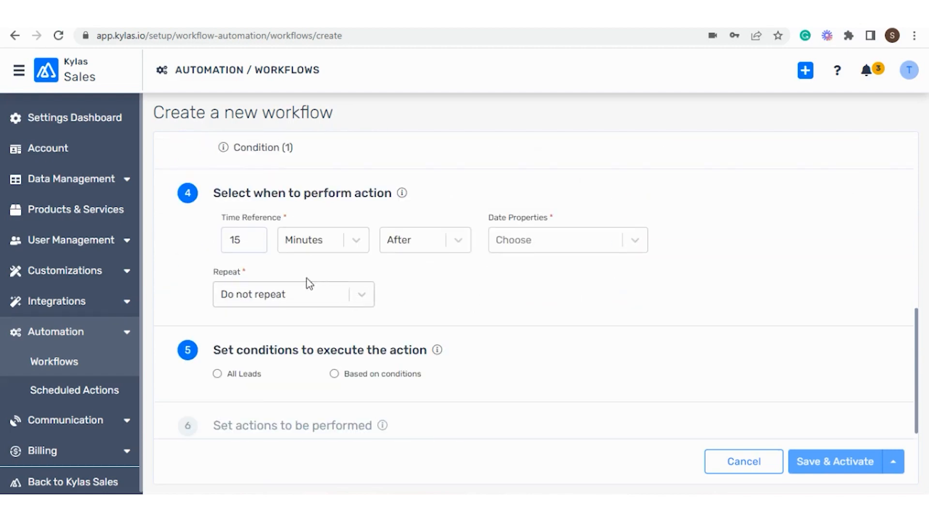
pyautogui.click(256, 237)
pyautogui.click(253, 243)
pyautogui.write('2')
pyautogui.click(350, 242)
pyautogui.click(306, 335)
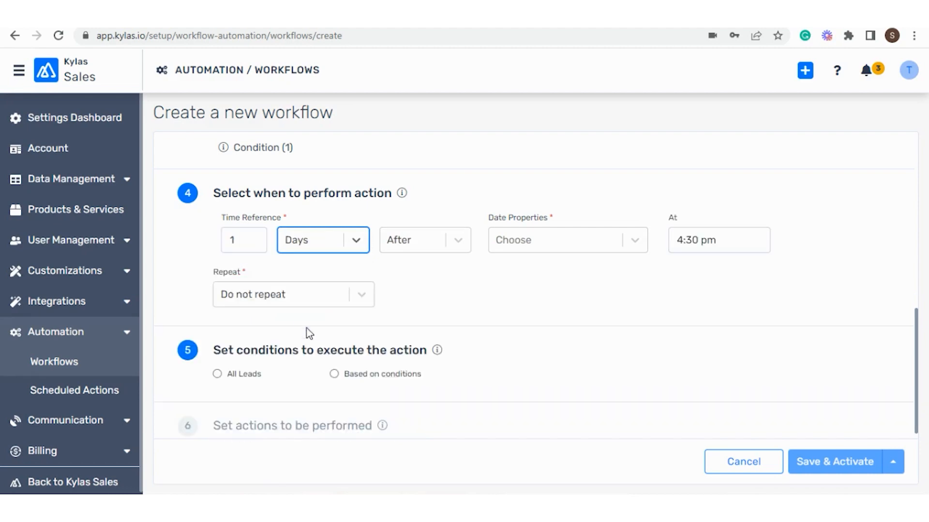
pyautogui.click(245, 243)
pyautogui.press('BackSpace')
pyautogui.write('2')
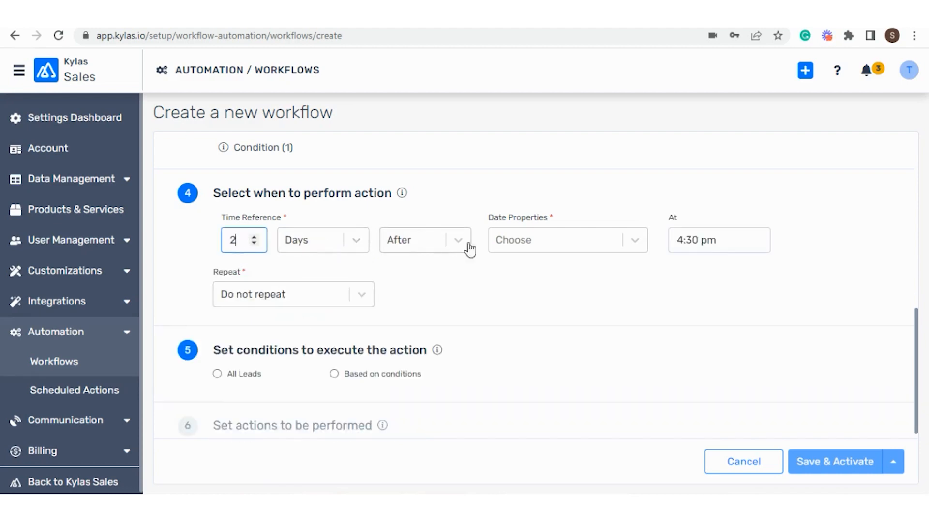
# Base the action's timing on the Created At date property and set its repetition to "Do not repeat".
pyautogui.click(634, 247)
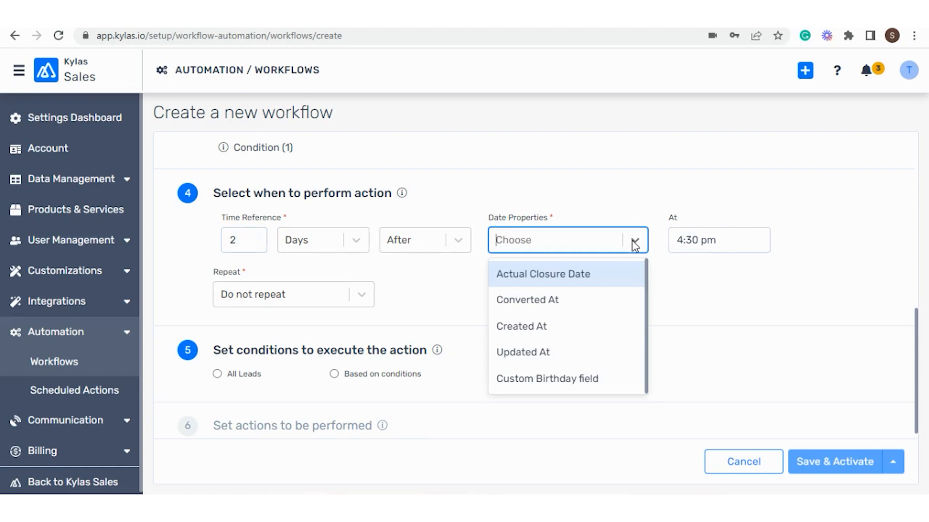
pyautogui.click(548, 326)
pyautogui.scroll(-1, 686, 245)
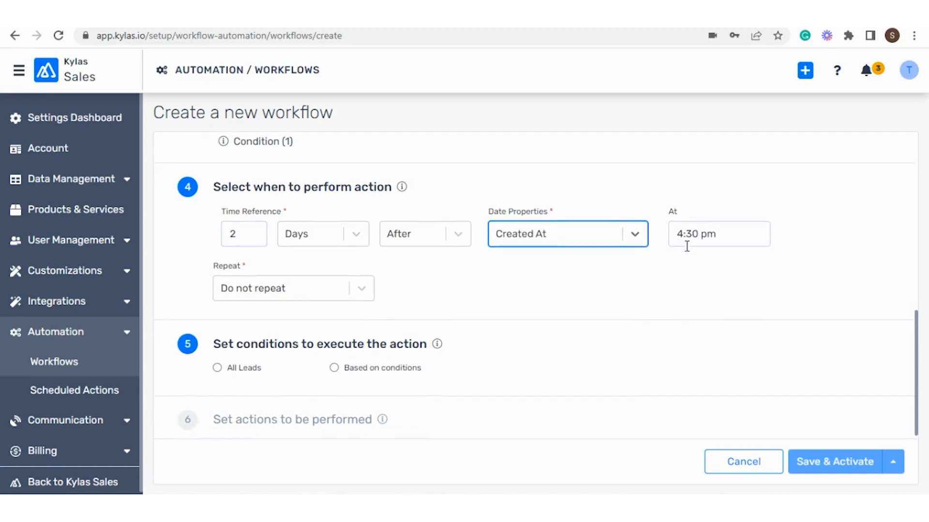
pyautogui.click(357, 288)
pyautogui.click(267, 325)
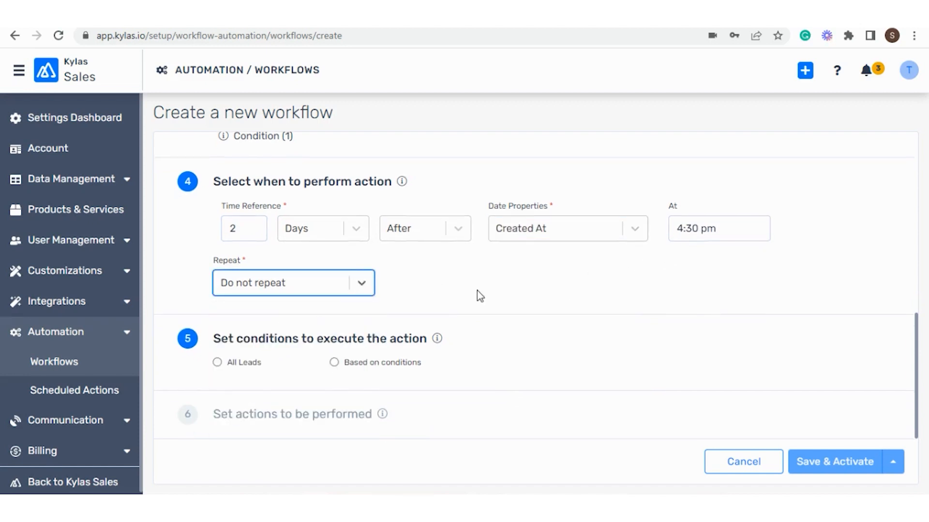
# Set the execution conditions to "Based on conditions", requiring that Pipeline equals Demo pipeline.
pyautogui.click(334, 363)
pyautogui.scroll(-2, 339, 348)
pyautogui.click(348, 283)
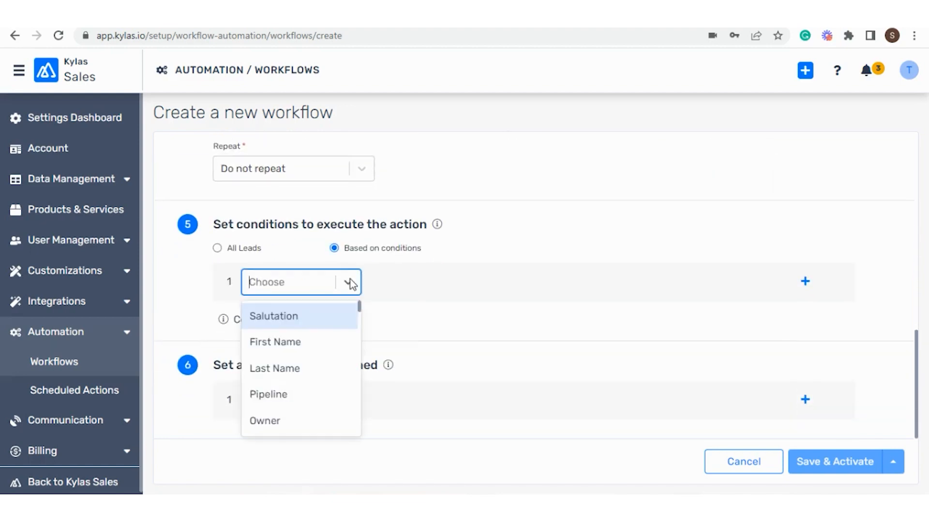
pyautogui.click(305, 404)
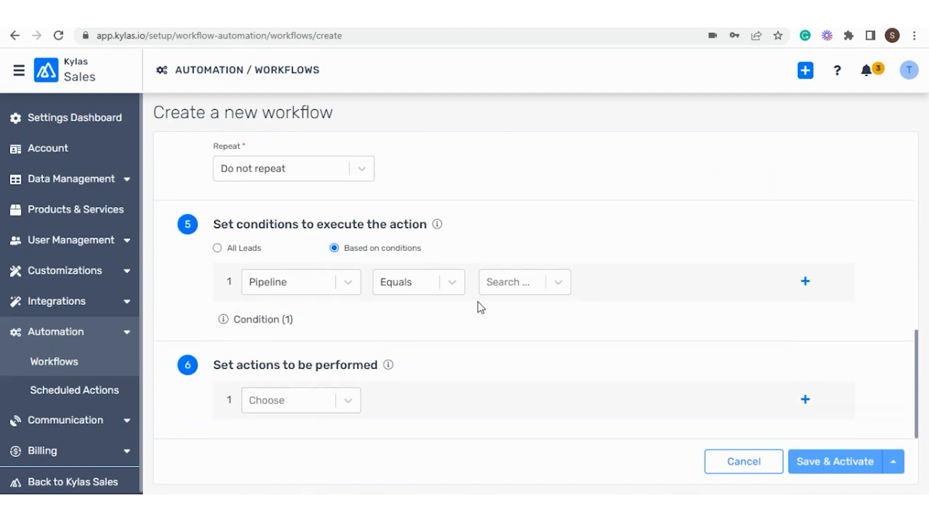
pyautogui.click(557, 284)
pyautogui.click(519, 345)
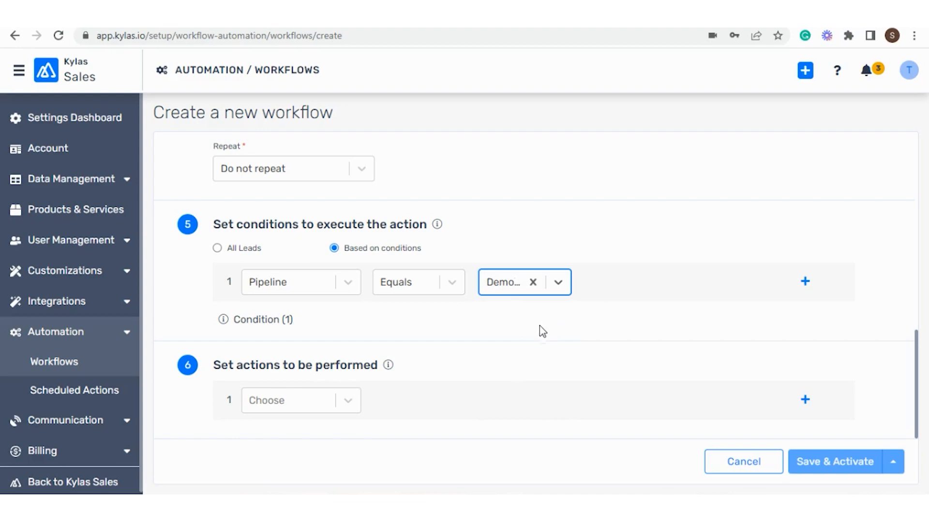
# Define the first action to be performed as Edit Field on the Pipeline field.
pyautogui.click(353, 406)
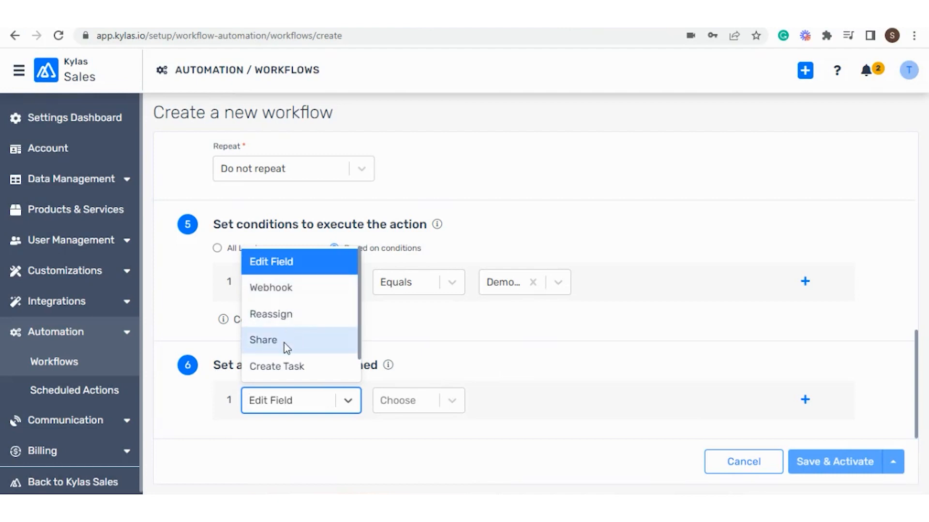
pyautogui.scroll(-1, 285, 367)
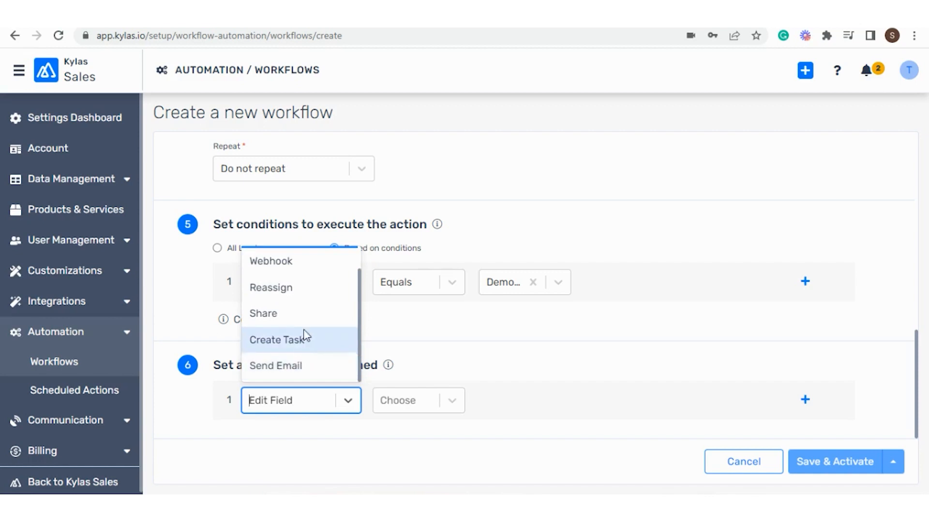
pyautogui.scroll(1, 310, 306)
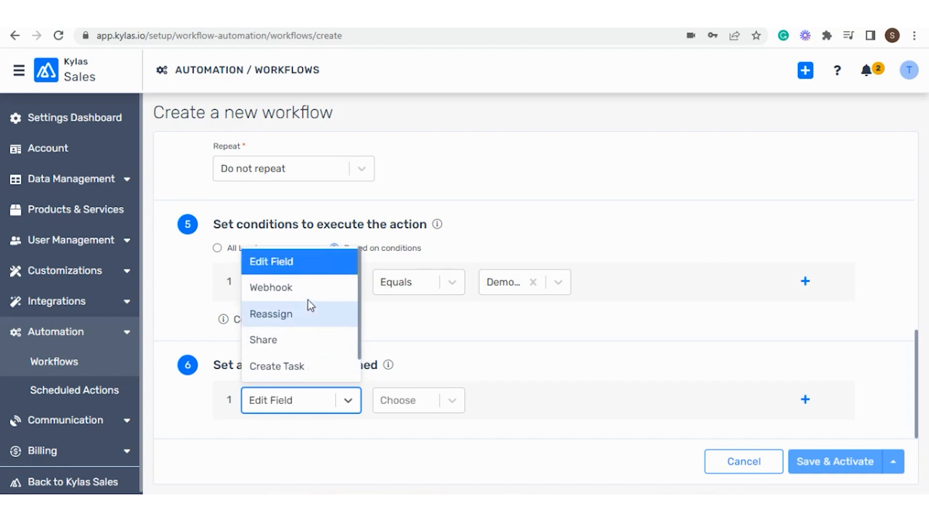
pyautogui.click(300, 274)
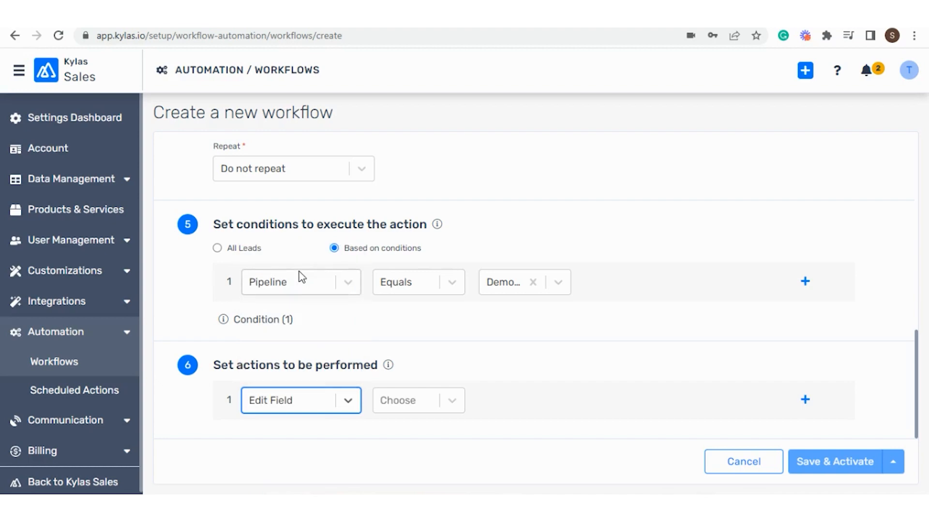
pyautogui.click(450, 402)
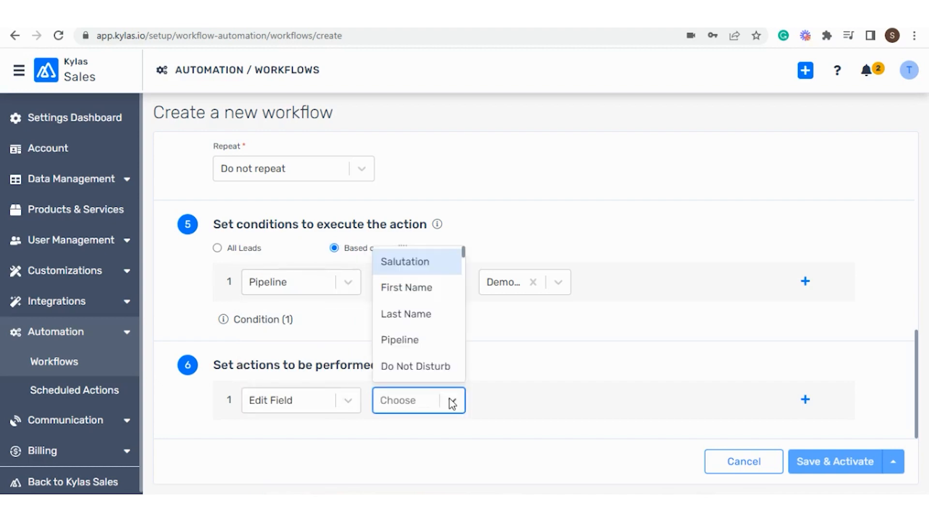
pyautogui.click(419, 341)
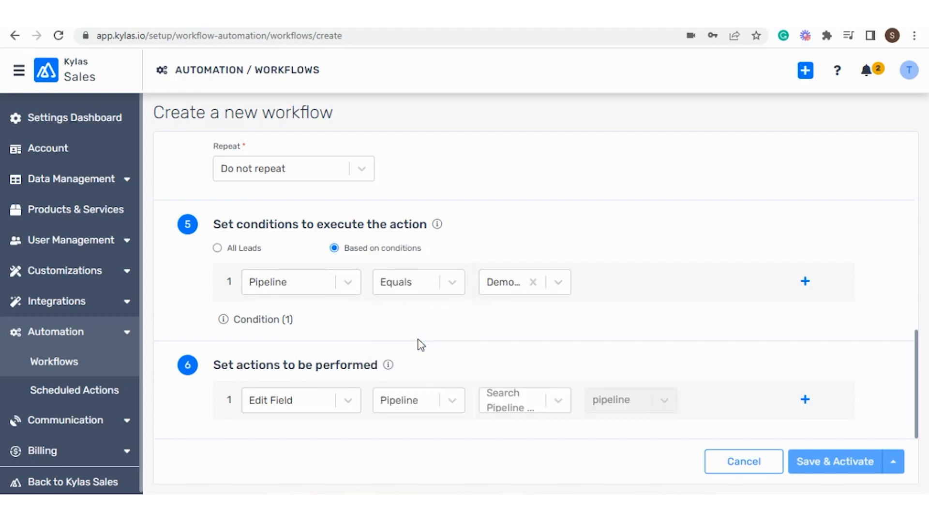
# Choose Demo pipeline as the action's new pipeline value, and save and activate the workflow.
pyautogui.click(557, 402)
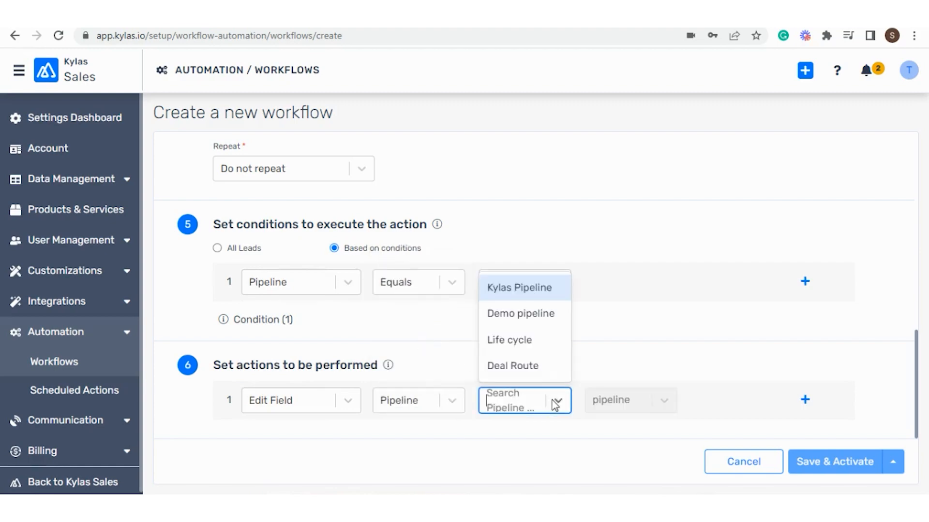
pyautogui.click(539, 323)
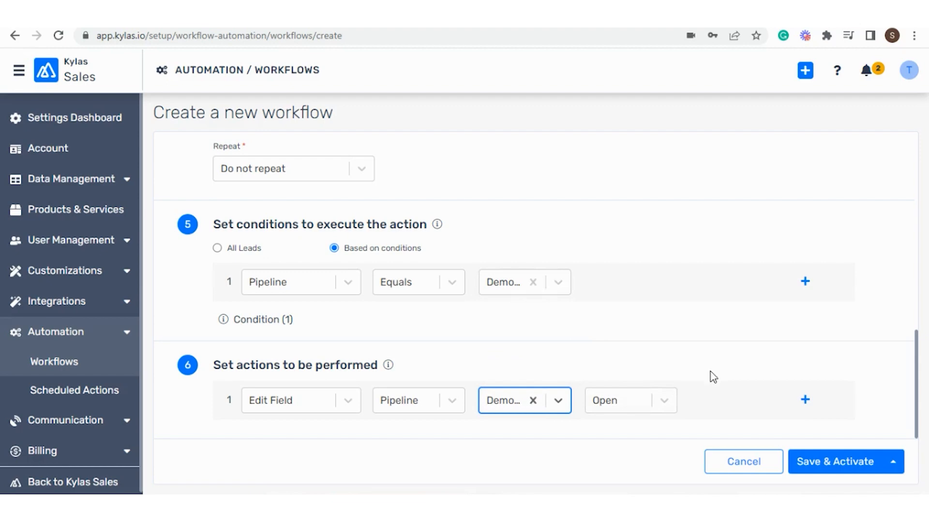
pyautogui.click(862, 463)
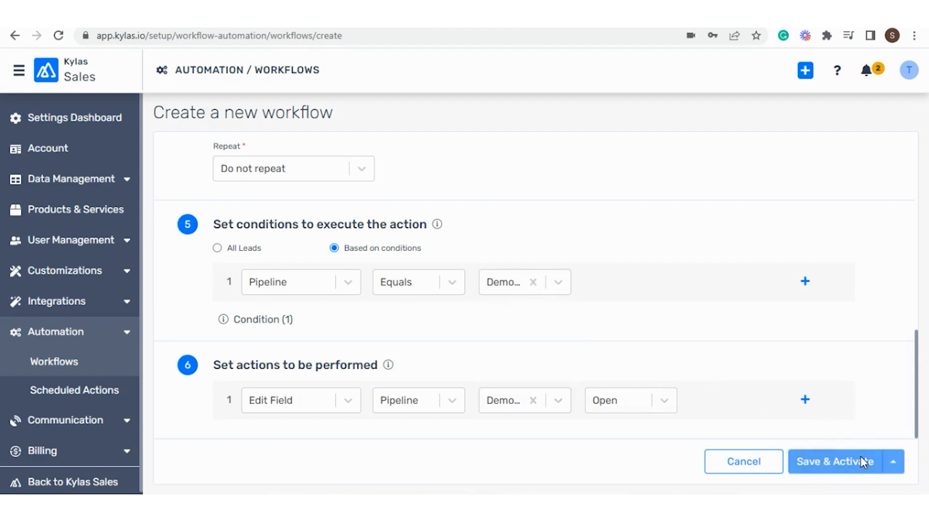